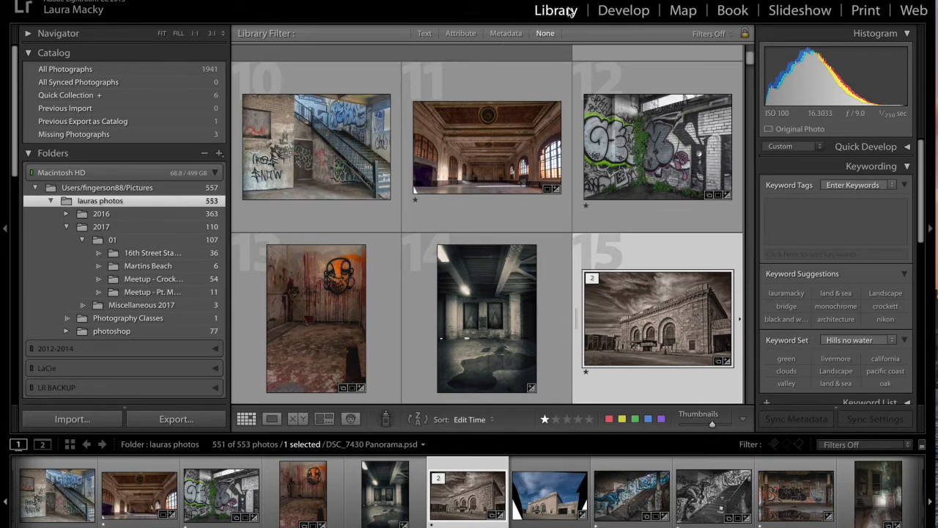
- Start an import from the NIKON D750 and mark only the first six photos, DSC_7308.NEF through DSC_7353.NEF
{"action": "left_click", "coordinate": [83, 420]}
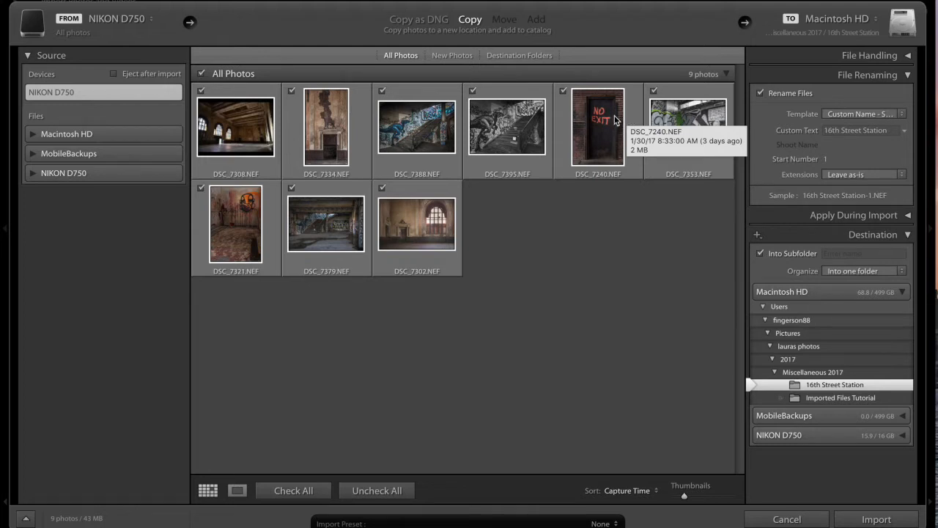
{"action": "left_click", "coordinate": [362, 492]}
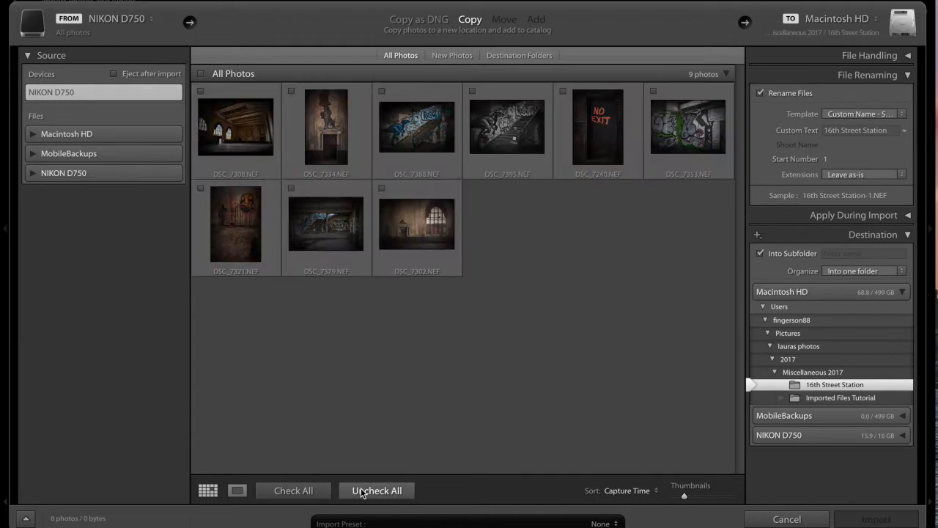
{"action": "left_click", "coordinate": [251, 134]}
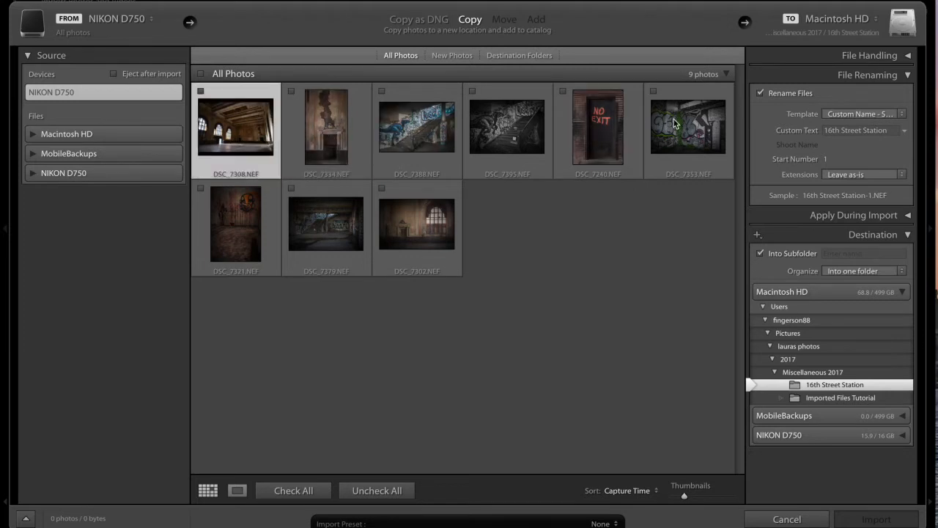
{"action": "left_click", "coordinate": [674, 121], "text": "shift"}
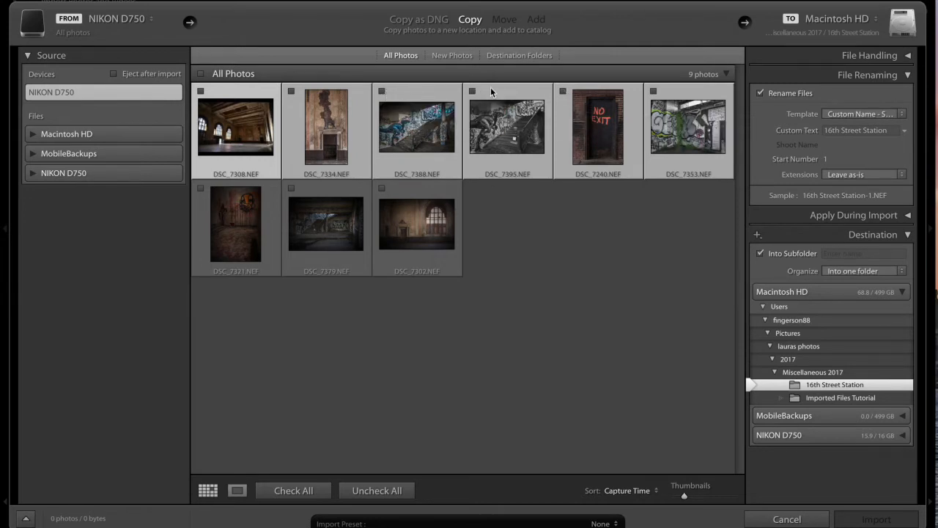
{"action": "left_click", "coordinate": [563, 91]}
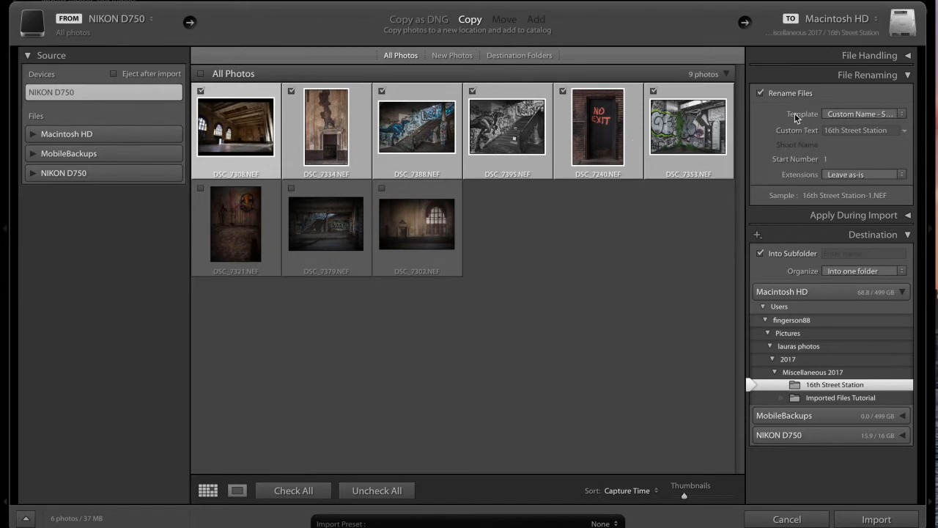
- Keep file renaming enabled with the Custom Name - Sequence template, custom text 16th Street Station and extensions left as-is
{"action": "left_click", "coordinate": [761, 93]}
{"action": "left_click", "coordinate": [761, 92]}
{"action": "left_click", "coordinate": [841, 113]}
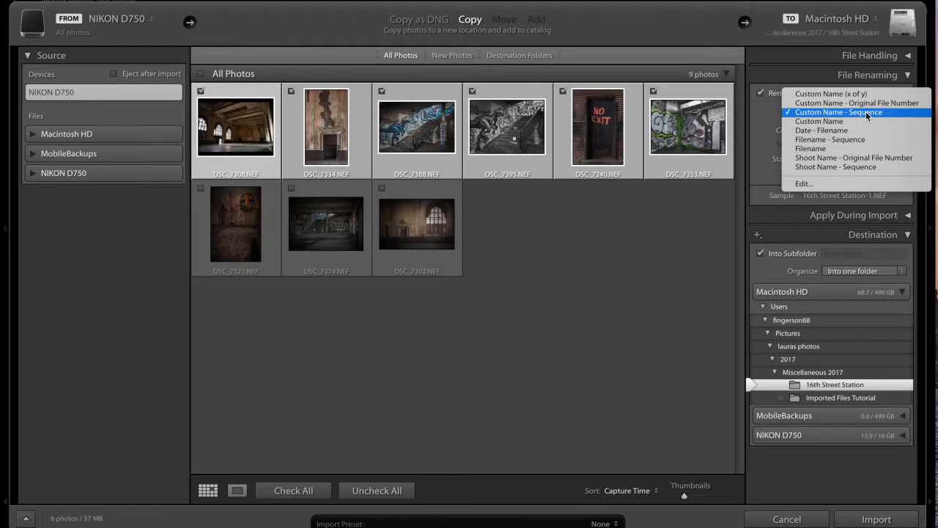
{"action": "left_click", "coordinate": [865, 112]}
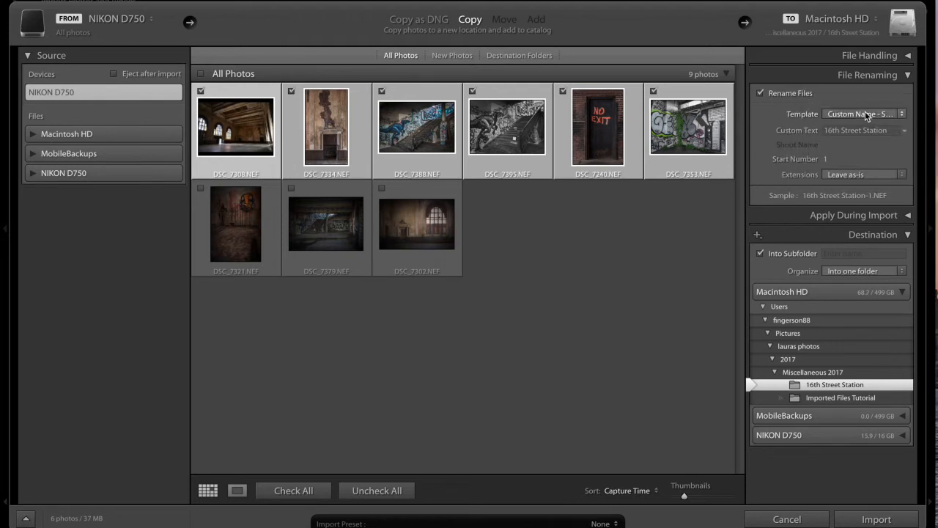
{"action": "left_click", "coordinate": [844, 131]}
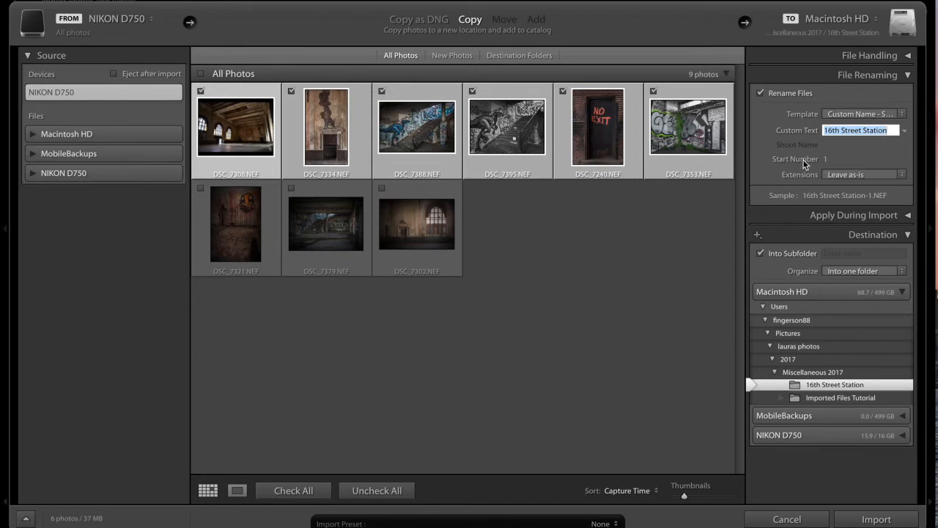
{"action": "left_click", "coordinate": [847, 173]}
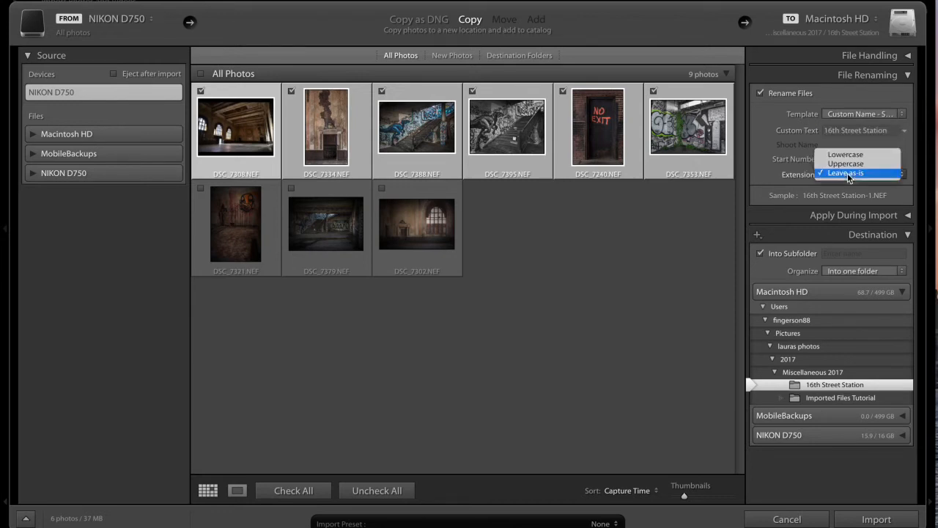
{"action": "left_click", "coordinate": [847, 173]}
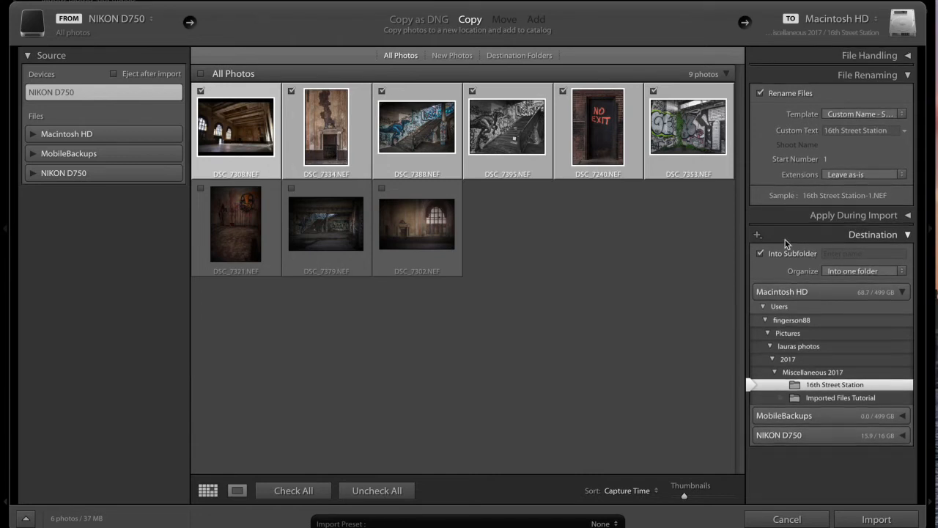
- Set the import destination to organize the photos into one folder
{"action": "left_click", "coordinate": [852, 271]}
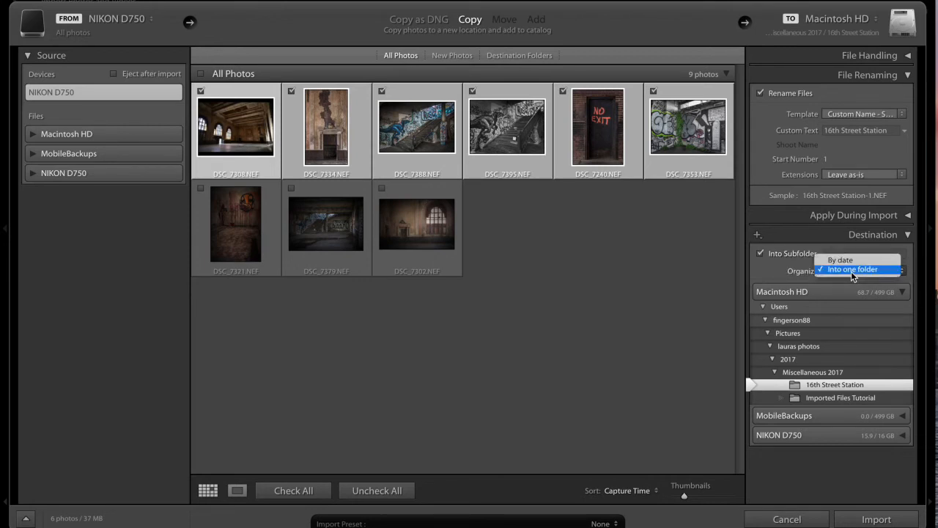
{"action": "left_click", "coordinate": [851, 269]}
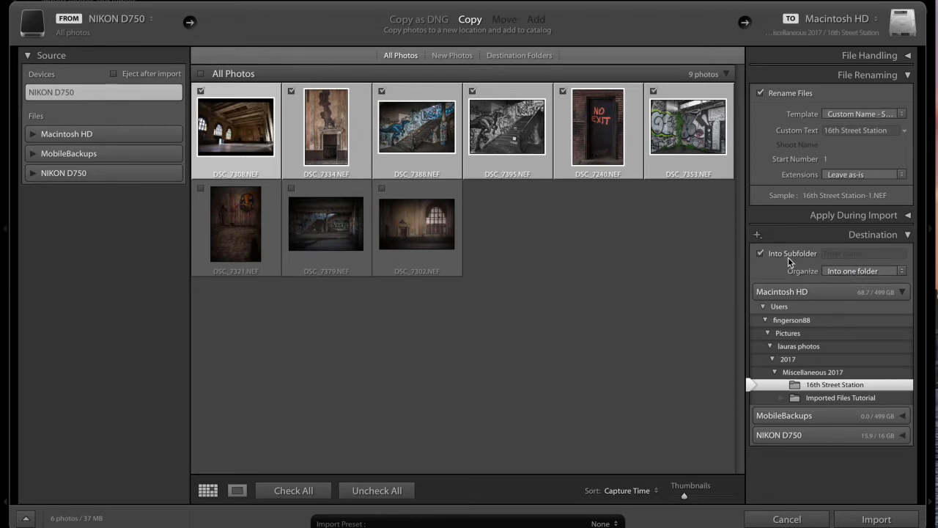
{"action": "scroll", "coordinate": [799, 250], "scroll_direction": "down", "scroll_amount": 1}
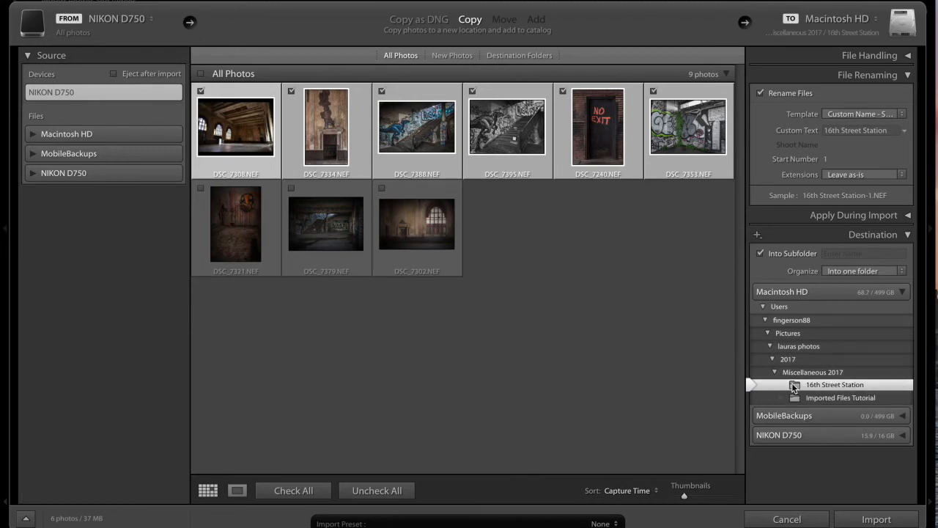
- Select Miscellaneous 2017 as the parent destination and start a new folder inside it
{"action": "left_click", "coordinate": [829, 374]}
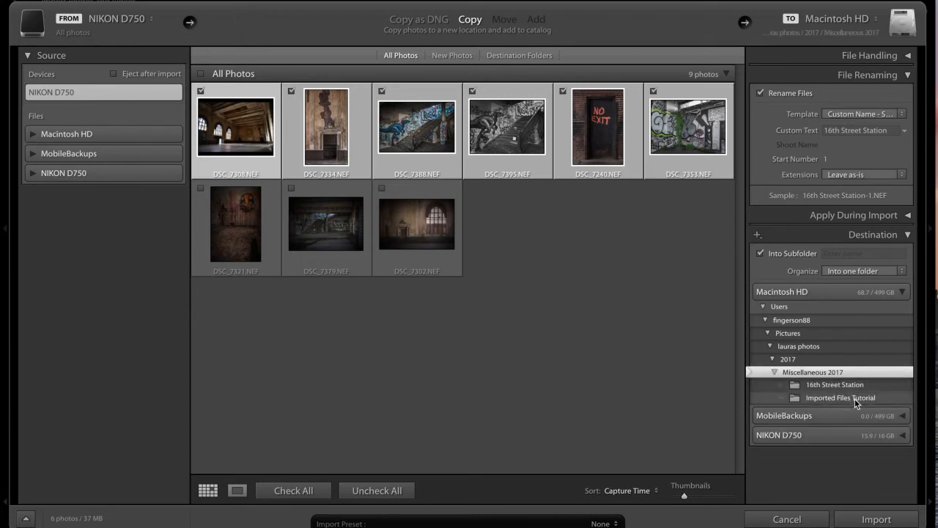
{"action": "left_click", "coordinate": [853, 398]}
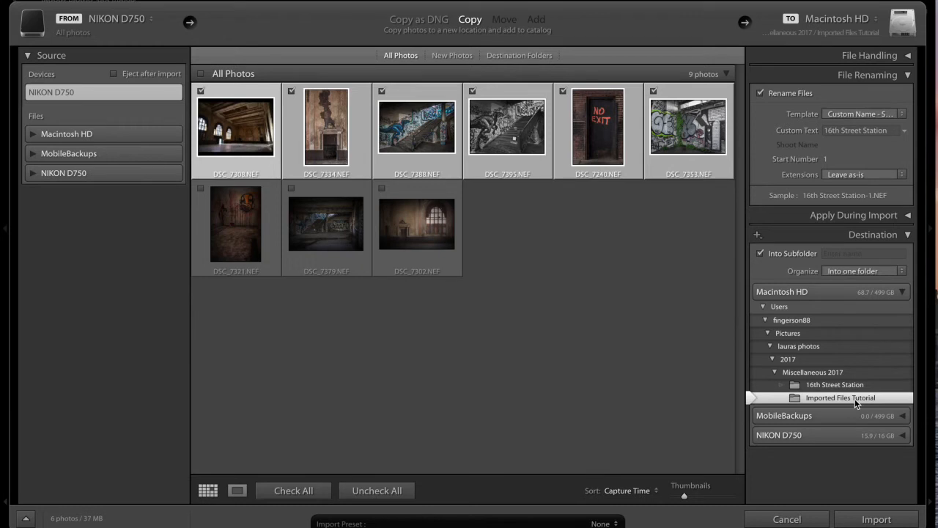
{"action": "left_click", "coordinate": [821, 374]}
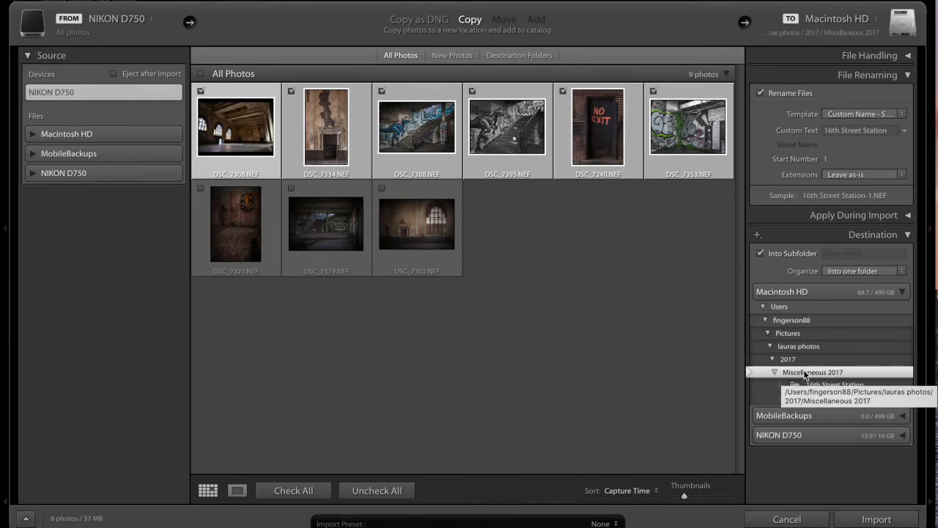
{"action": "right_click", "coordinate": [805, 375]}
{"action": "left_click", "coordinate": [822, 376]}
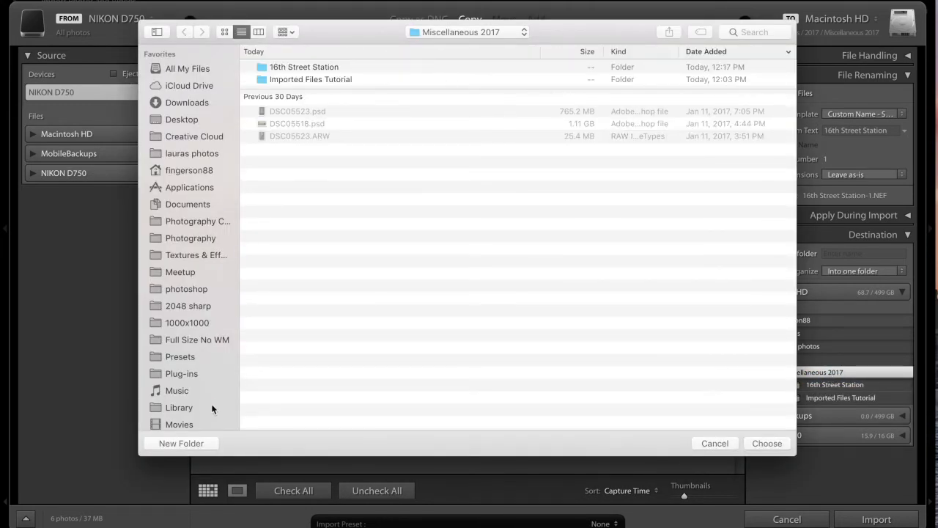
{"action": "left_click", "coordinate": [201, 442]}
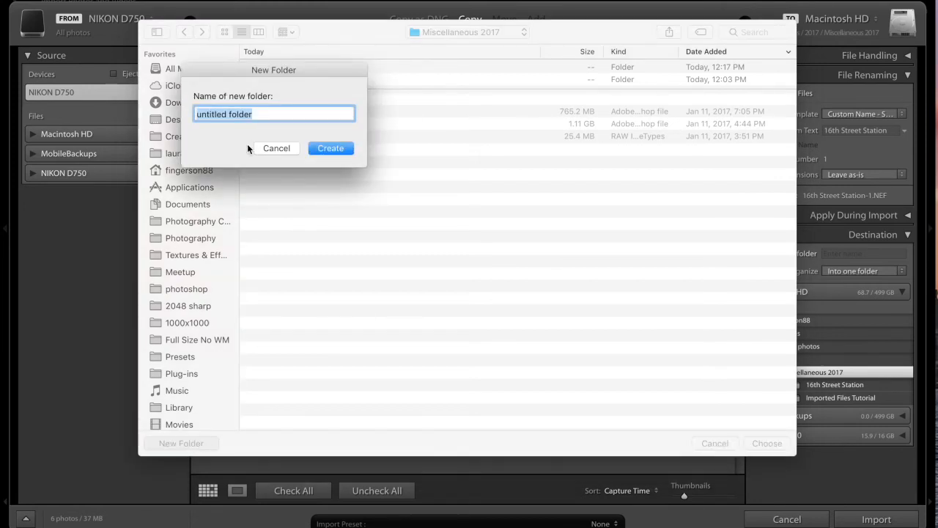
{"action": "type", "text": "Train Stat"}
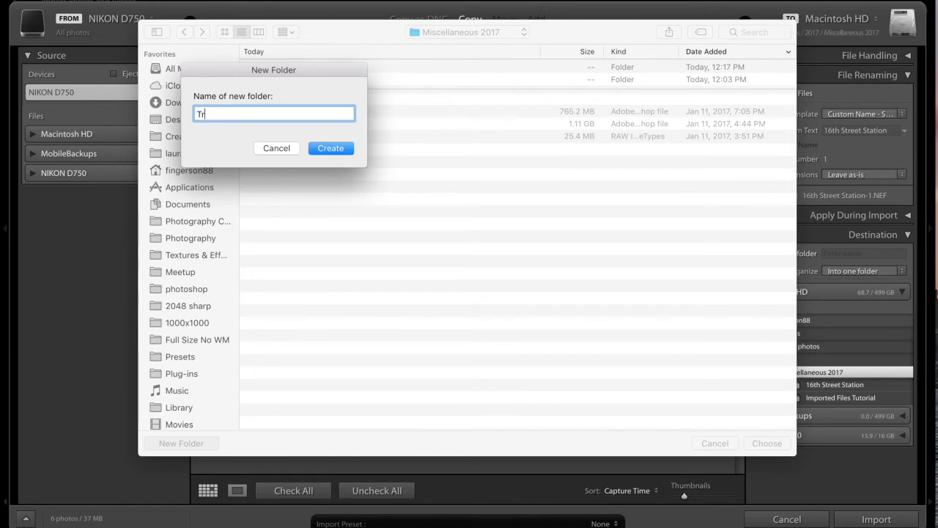
{"action": "key", "text": "BackSpace"}
{"action": "key", "text": "BackSpace"}
{"action": "key", "text": "BackSpace"}
{"action": "key", "text": "BackSpace"}
{"action": "key", "text": "BackSpace"}
{"action": "key", "text": "BackSpace"}
{"action": "key", "text": "BackSpace"}
{"action": "key", "text": "BackSpace"}
{"action": "key", "text": "BackSpace"}
{"action": "key", "text": "BackSpace"}
- Create the new folder as 16th Street Station 2 and choose it as the import destination
{"action": "type", "text": "16th Street Station 2"}
{"action": "left_click", "coordinate": [331, 149]}
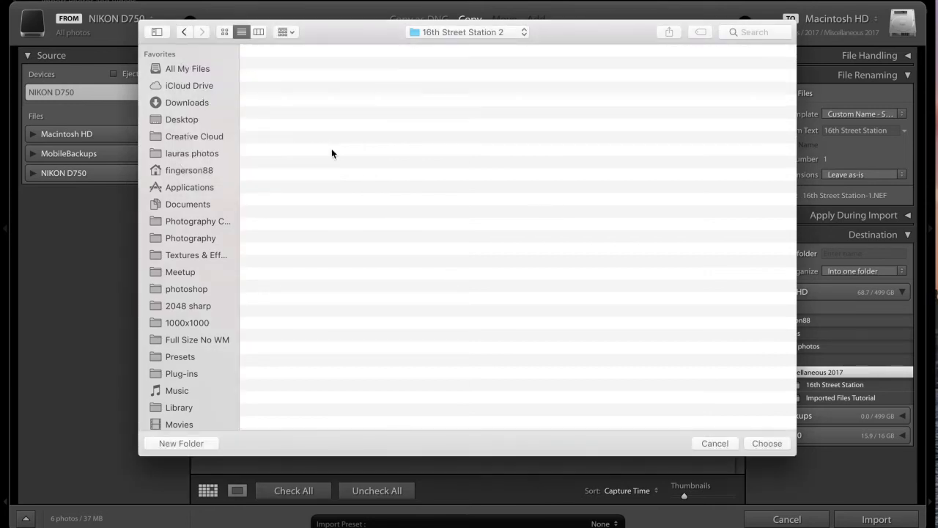
{"action": "left_click", "coordinate": [770, 445]}
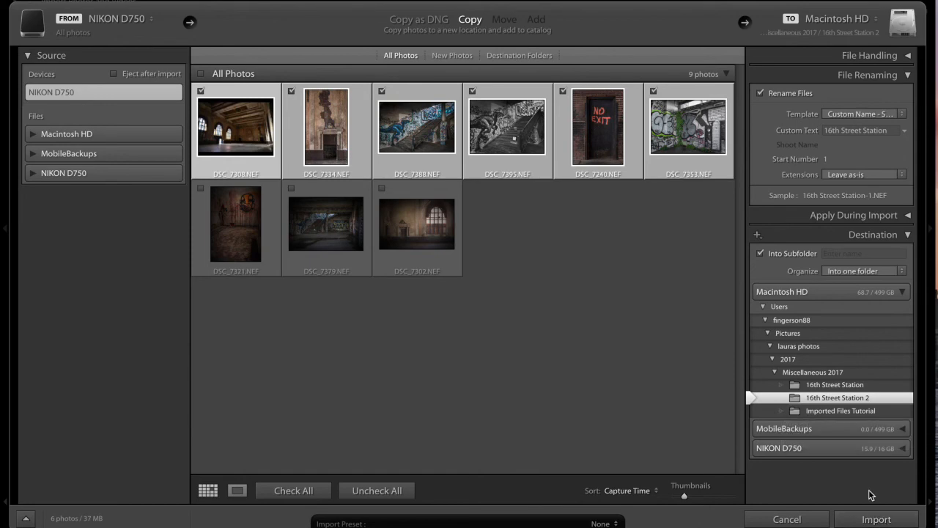
- Import the marked photos and display the 16th Street Station 2 folder under Miscellaneous 2017 in the library
{"action": "left_click", "coordinate": [887, 520]}
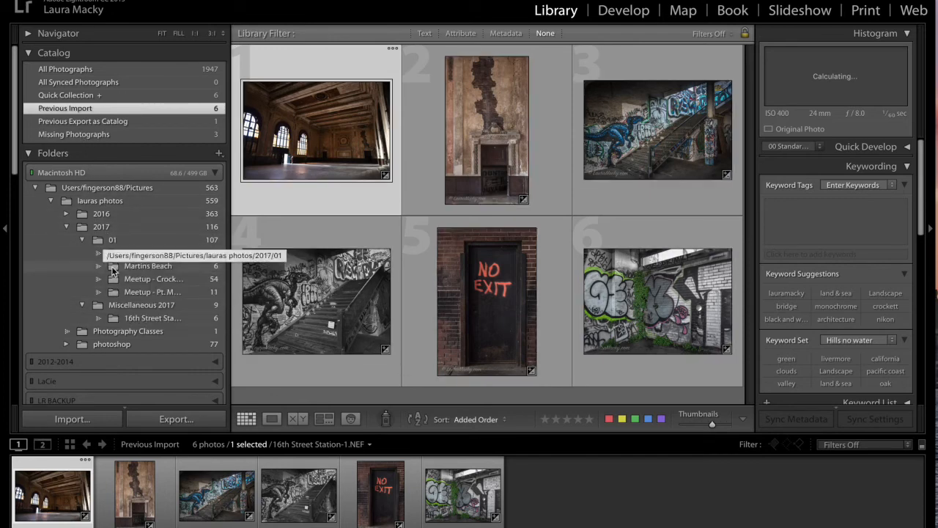
{"action": "left_click", "coordinate": [157, 318]}
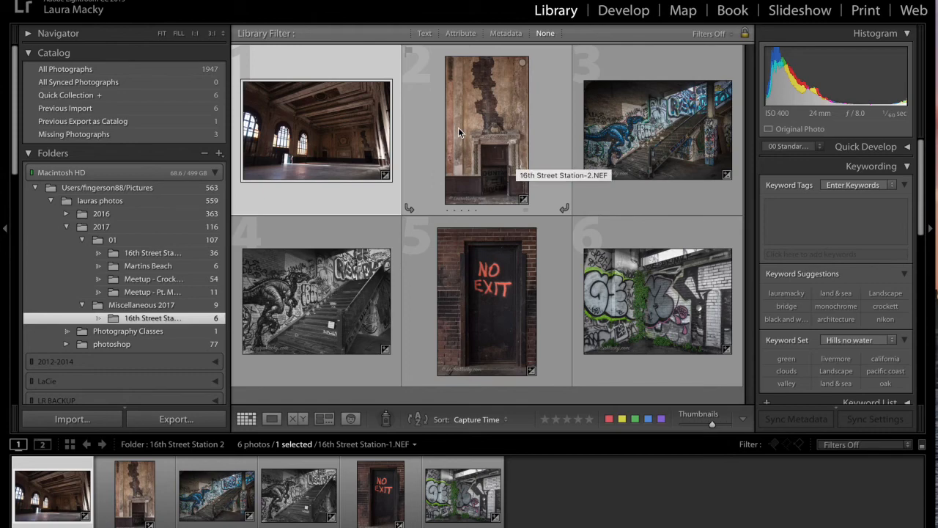
- Switch to Finder, examine the renamed files in 2017 / Miscellaneous 2017 / 16th Street Station 2, and close the window
{"action": "left_click", "coordinate": [924, 12]}
{"action": "left_click_drag", "start_coordinate": [520, 96], "coordinate": [284, 63]}
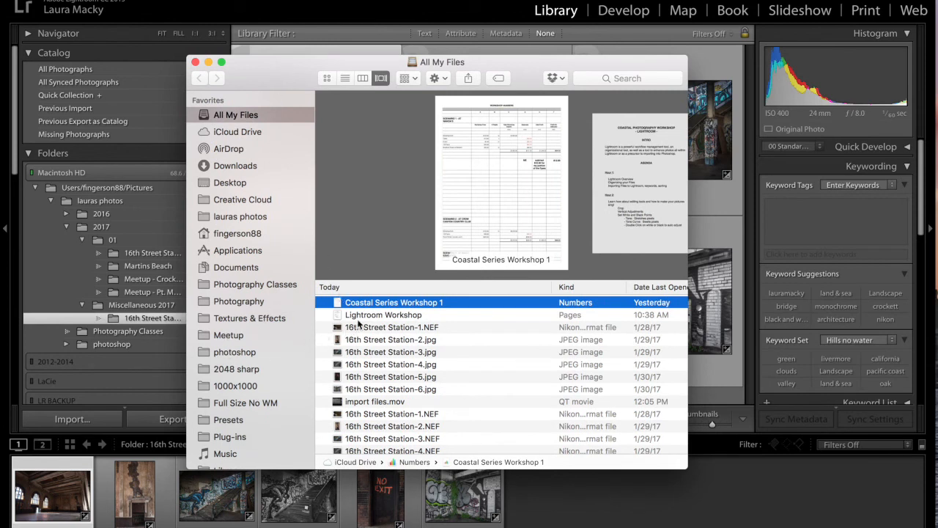
{"action": "left_click", "coordinate": [239, 217]}
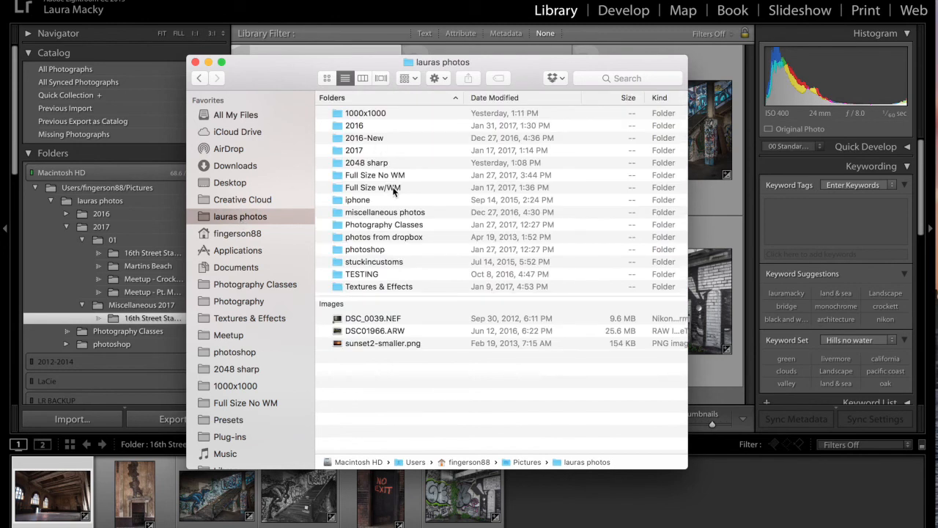
{"action": "left_click", "coordinate": [358, 151]}
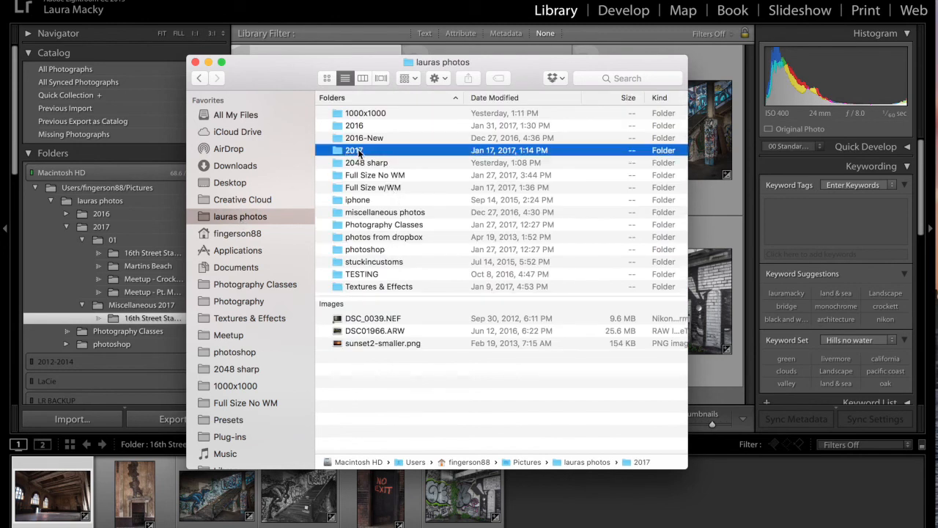
{"action": "double_click", "coordinate": [358, 151]}
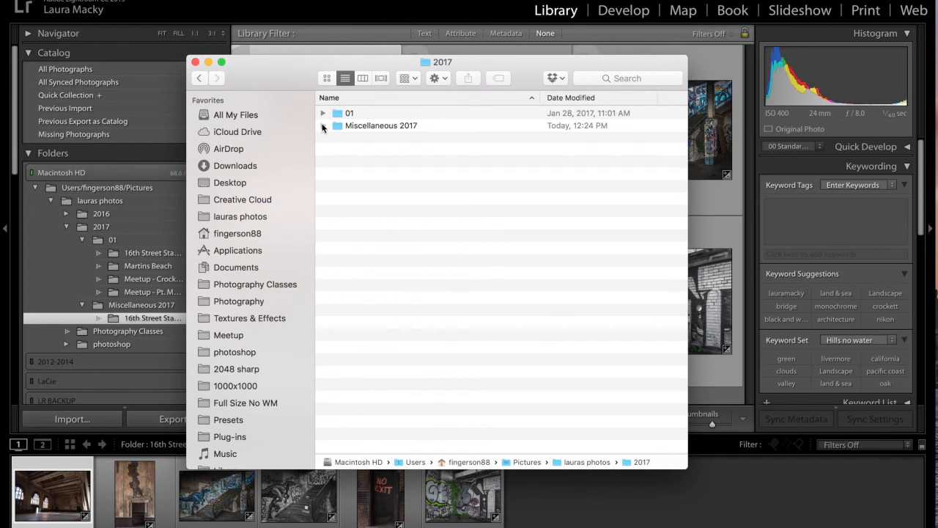
{"action": "left_click", "coordinate": [325, 126]}
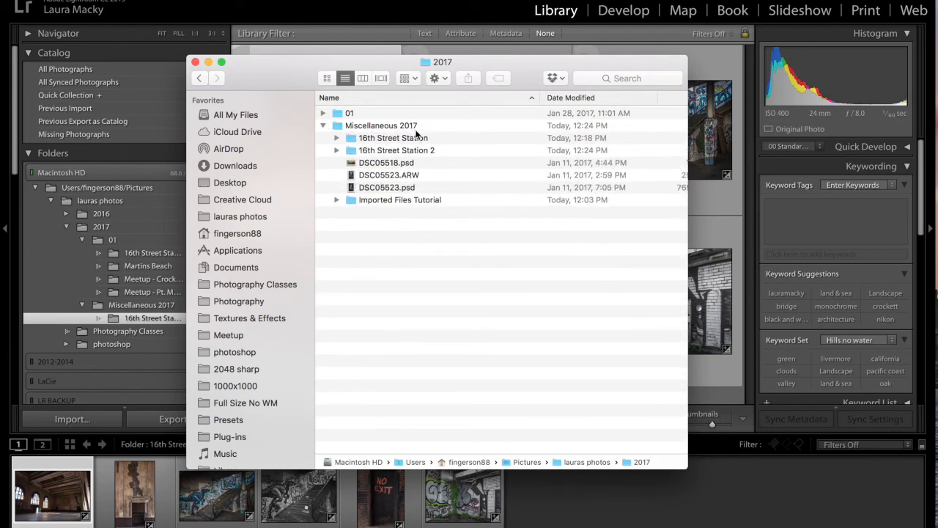
{"action": "left_click", "coordinate": [364, 152]}
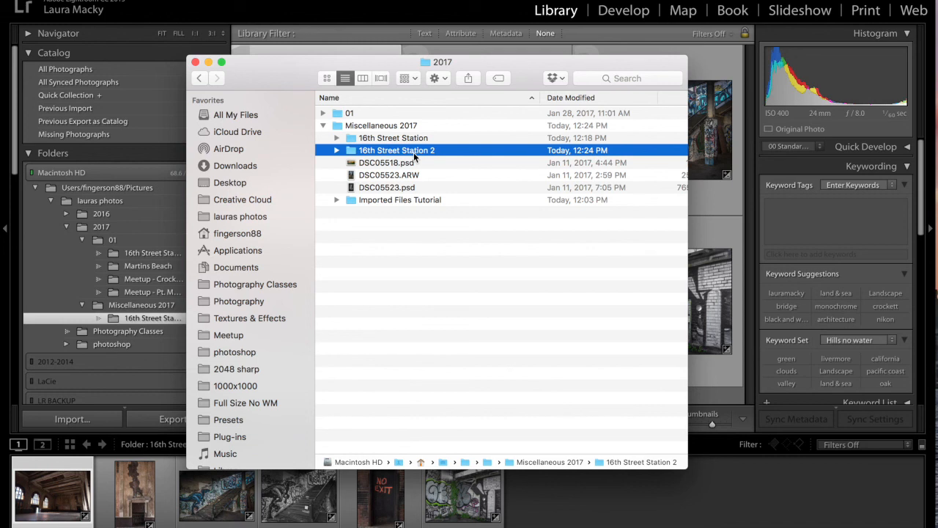
{"action": "left_click", "coordinate": [338, 151]}
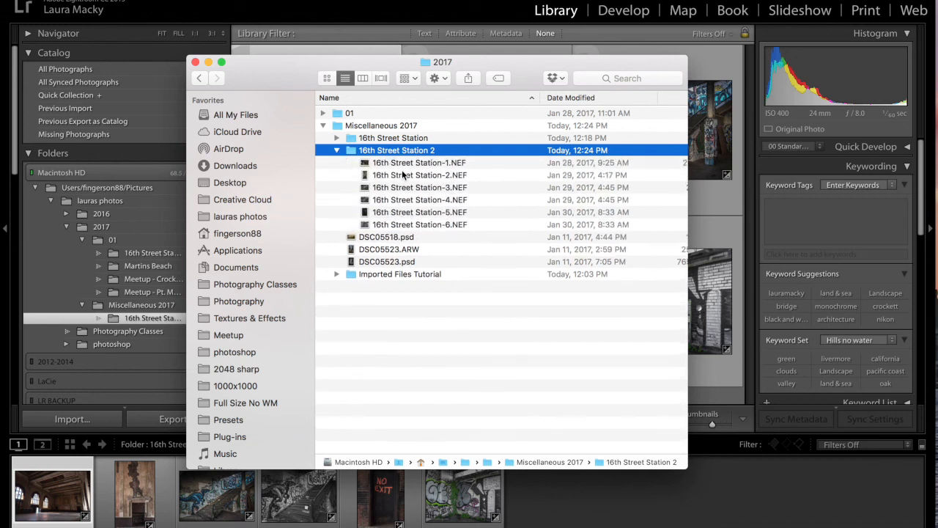
{"action": "left_click", "coordinate": [194, 61]}
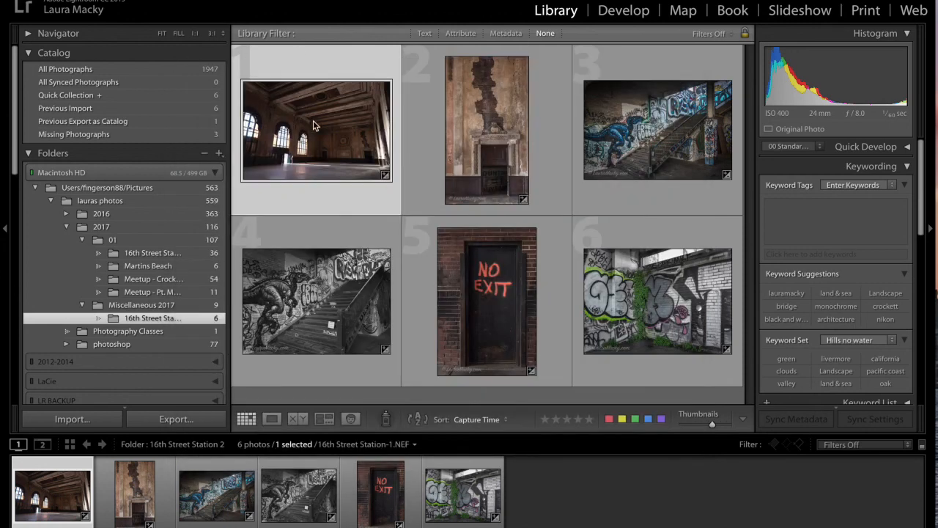